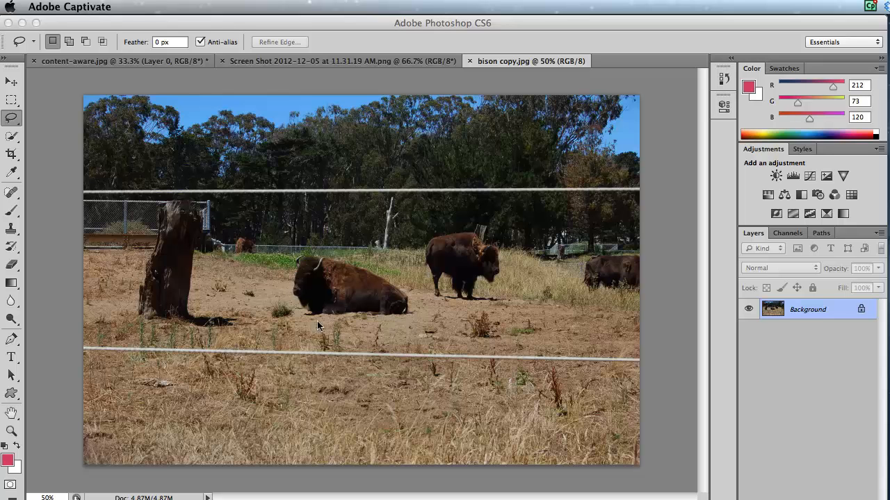
Activate the Spot Healing Brush for retouching the bison photo.
{"action": "left_click", "coordinate": [10, 194]}
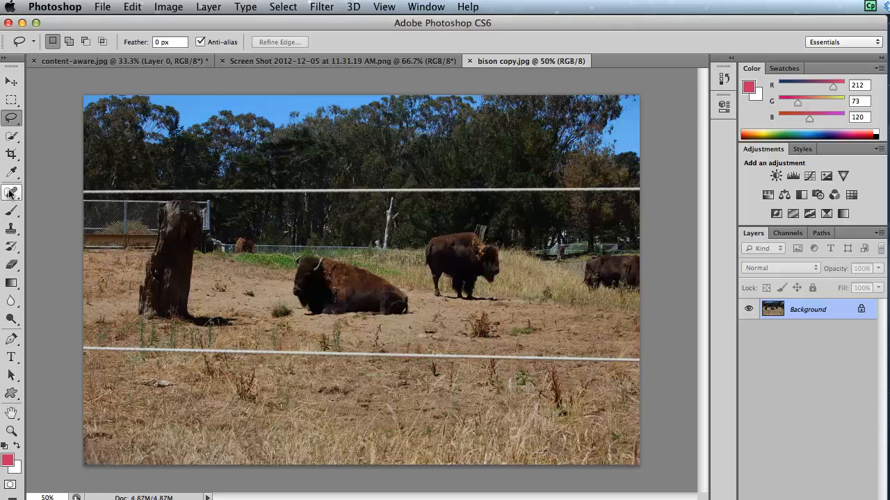
{"action": "left_click_drag", "start_coordinate": [11, 194], "coordinate": [10, 194]}
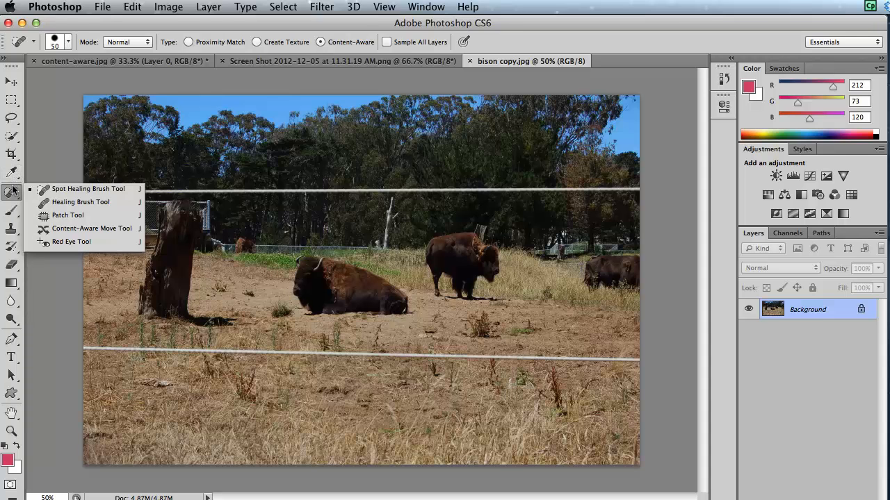
{"action": "left_click", "coordinate": [49, 189]}
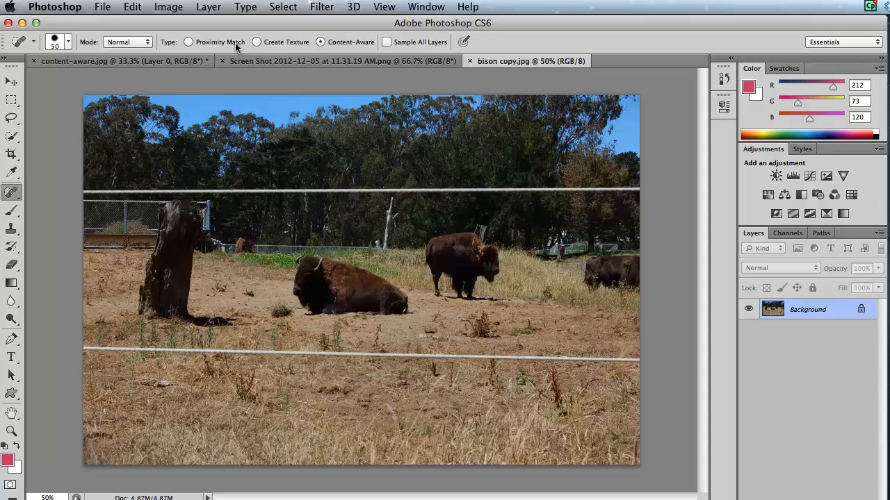
Try larger and smaller healing brush diameters, then set the brush size to 50 px.
{"action": "left_click", "coordinate": [66, 43]}
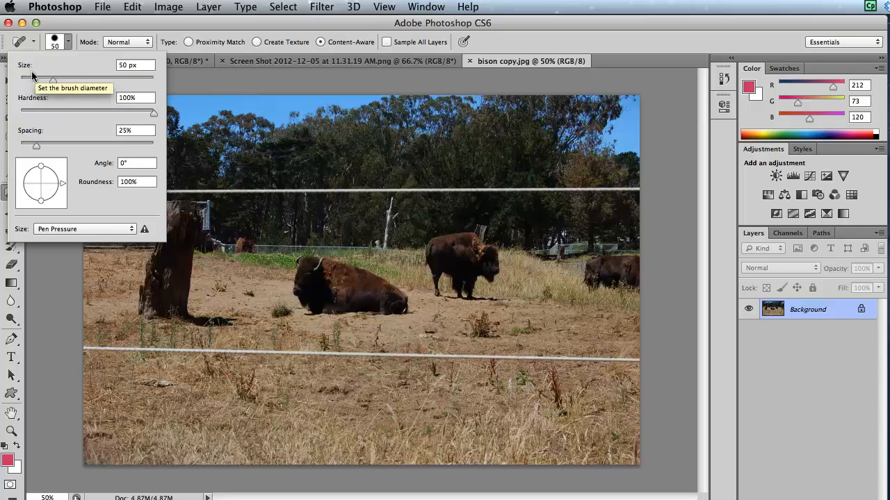
{"action": "mouse_move", "coordinate": [48, 81]}
{"action": "left_mouse_down"}
{"action": "mouse_move", "coordinate": [96, 77]}
{"action": "mouse_move", "coordinate": [83, 77]}
{"action": "left_mouse_up"}
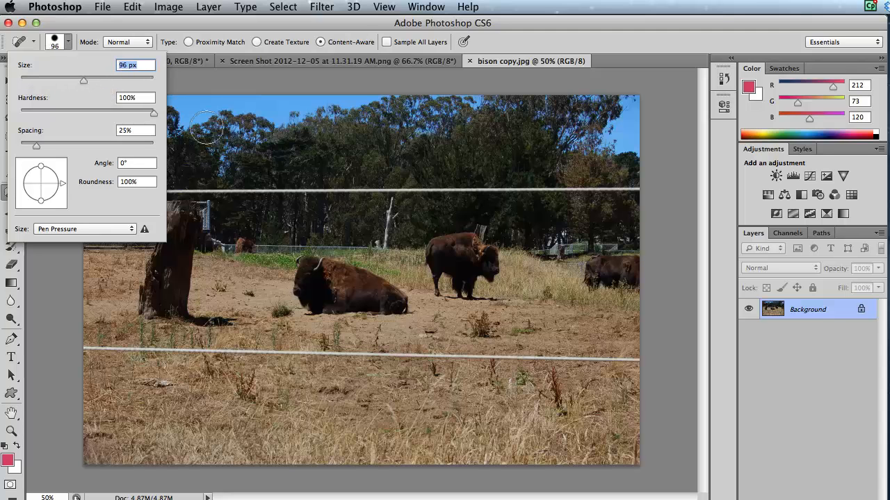
{"action": "left_click_drag", "start_coordinate": [82, 79], "coordinate": [34, 80]}
{"action": "mouse_move", "coordinate": [32, 80]}
{"action": "left_mouse_down"}
{"action": "mouse_move", "coordinate": [136, 80]}
{"action": "mouse_move", "coordinate": [50, 75]}
{"action": "left_mouse_up"}
{"action": "type", "text": "50"}
{"action": "key", "text": "Return"}
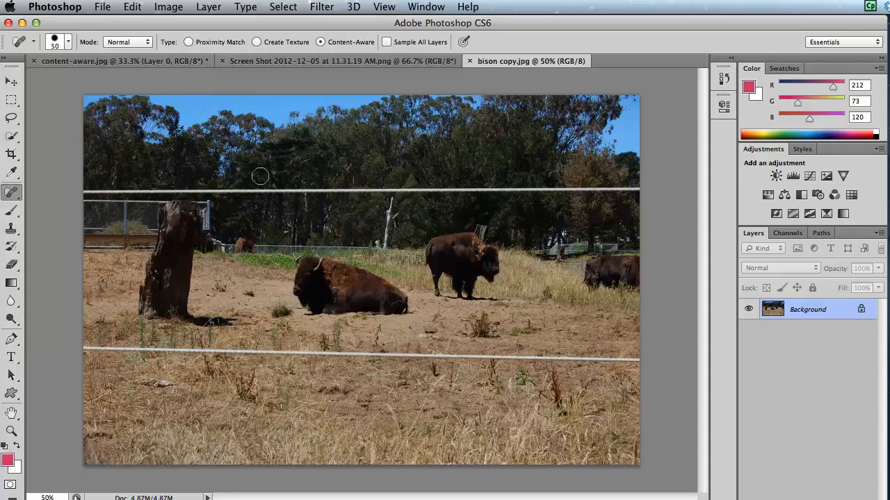
Adjust the healing brush size in increments, ending at 30 px.
{"action": "key", "text": "bracketleft"}
{"action": "key", "text": "bracketleft"}
{"action": "key", "text": "bracketleft"}
{"action": "key", "text": "bracketleft"}
{"action": "key", "text": "bracketright"}
{"action": "key", "text": "bracketright"}
{"action": "key", "text": "bracketright"}
{"action": "key", "text": "bracketright"}
{"action": "key", "text": "bracketleft"}
{"action": "key", "text": "bracketleft"}
{"action": "key", "text": "bracketright"}
{"action": "key", "text": "bracketright"}
{"action": "key", "text": "bracketright"}
{"action": "key", "text": "bracketright"}
{"action": "key", "text": "bracketright"}
{"action": "key", "text": "bracketright"}
{"action": "key", "text": "bracketright"}
{"action": "key", "text": "bracketright"}
{"action": "key", "text": "bracketright"}
{"action": "key", "text": "bracketleft"}
{"action": "key", "text": "bracketleft"}
{"action": "key", "text": "bracketleft"}
{"action": "key", "text": "bracketleft"}
{"action": "key", "text": "bracketleft"}
{"action": "key", "text": "bracketleft"}
{"action": "key", "text": "bracketleft"}
{"action": "key", "text": "bracketleft"}
{"action": "key", "text": "bracketleft"}
{"action": "key", "text": "bracketleft"}
Remove both horizontal fence wires with straight Content-Aware healing strokes across the full width of the photo.
{"action": "left_click", "coordinate": [81, 187]}
{"action": "left_click", "coordinate": [633, 183], "text": "shift"}
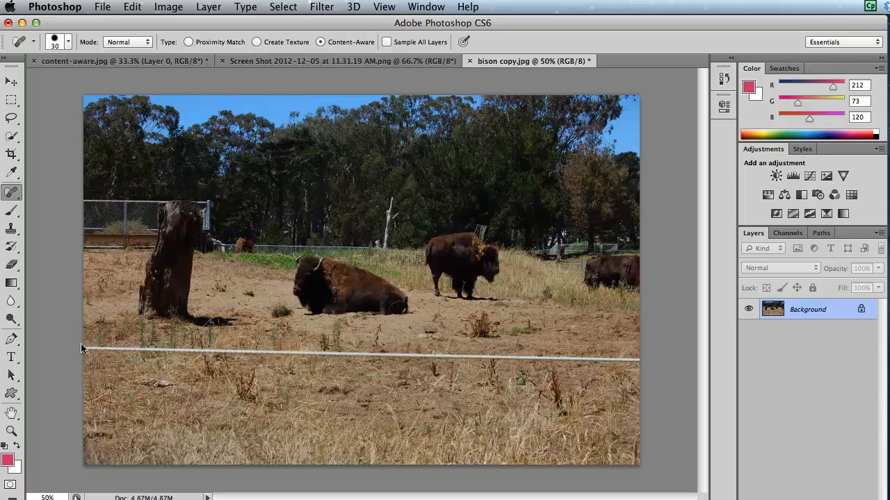
{"action": "left_click", "coordinate": [635, 355], "text": "shift"}
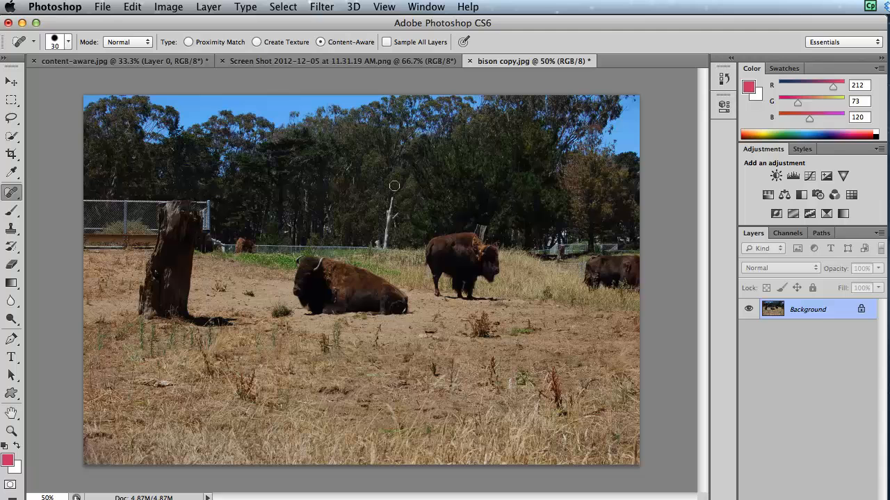
Enlarge the healing brush to 45 px and paint out the bare pale tree trunk behind the bison.
{"action": "key", "text": "bracketright"}
{"action": "key", "text": "bracketright"}
{"action": "key", "text": "bracketright"}
{"action": "key", "text": "bracketleft"}
{"action": "key", "text": "bracketleft"}
{"action": "key", "text": "bracketleft"}
{"action": "left_click_drag", "start_coordinate": [383, 203], "coordinate": [371, 236]}
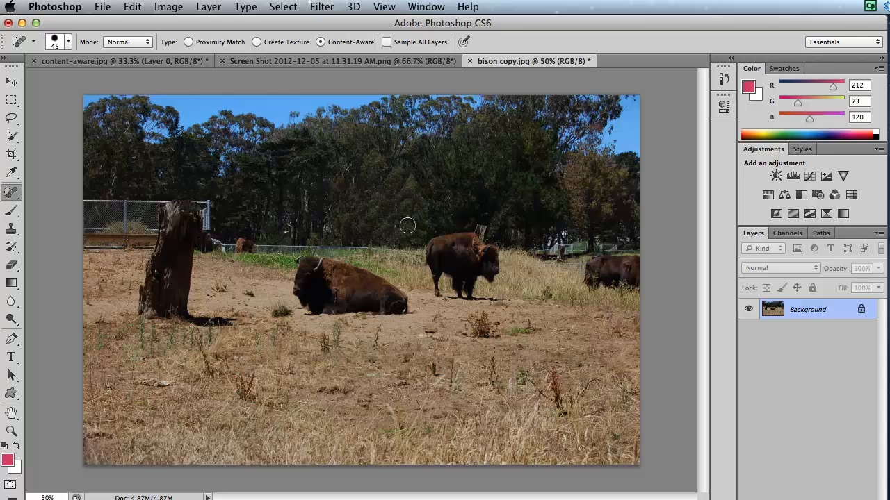
Switch to the open website screen shot document.
{"action": "left_click", "coordinate": [335, 61]}
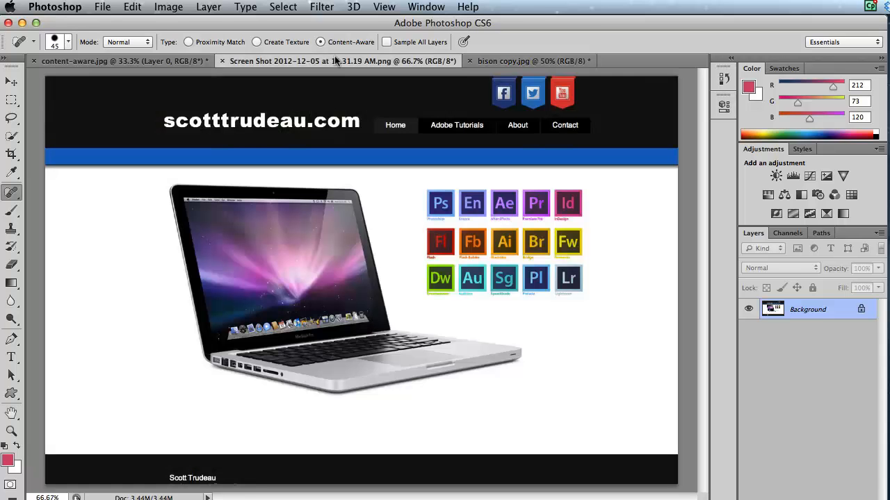